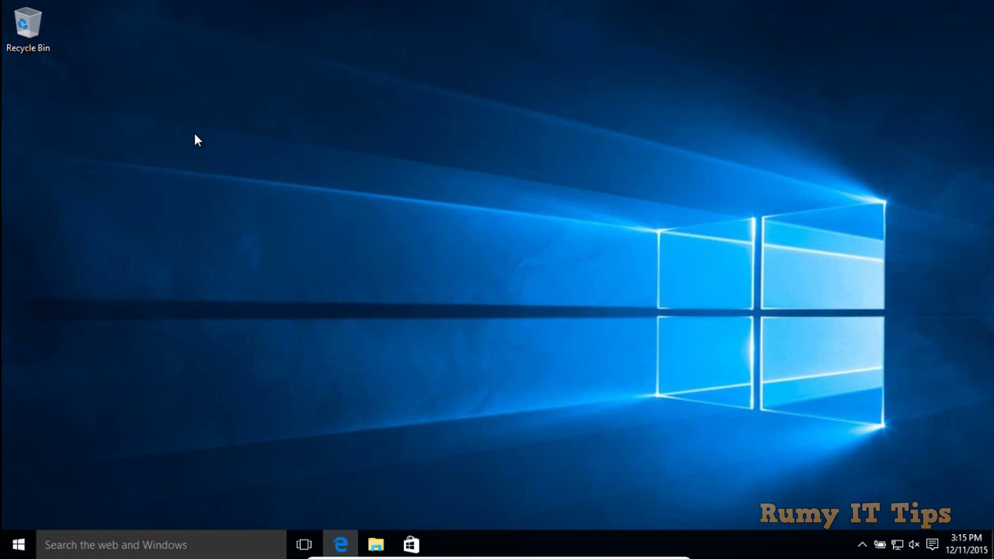
Launch the Local Security Policy console by running secpol.msc from the Run dialog
{"action": "key", "text": "super+r"}
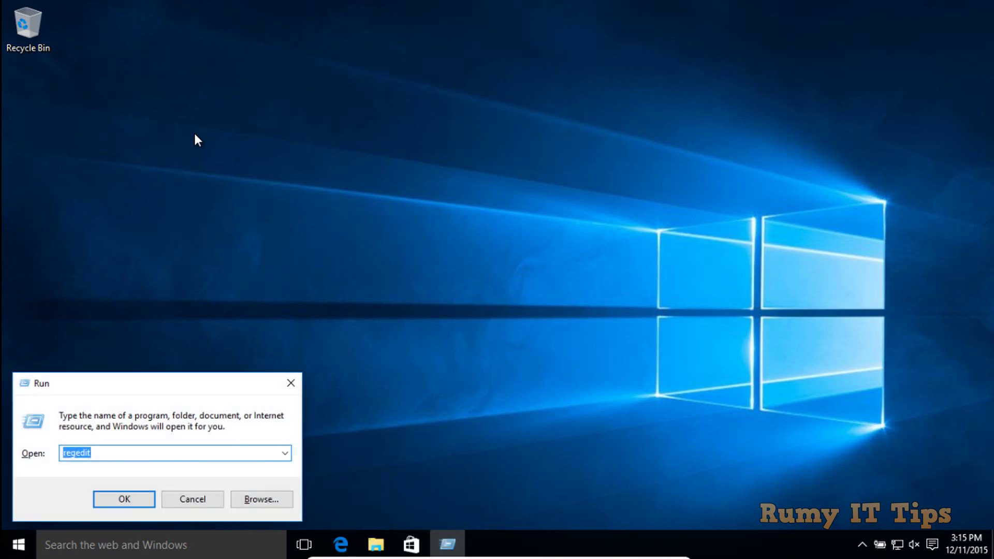
{"action": "type", "text": "secpo"}
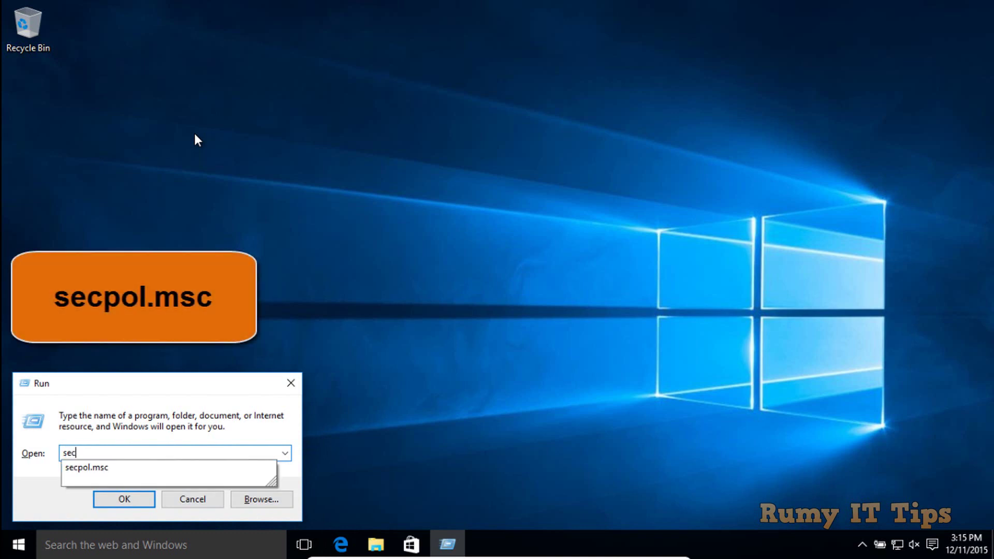
{"action": "type", "text": "l.msc"}
{"action": "key", "text": "Return"}
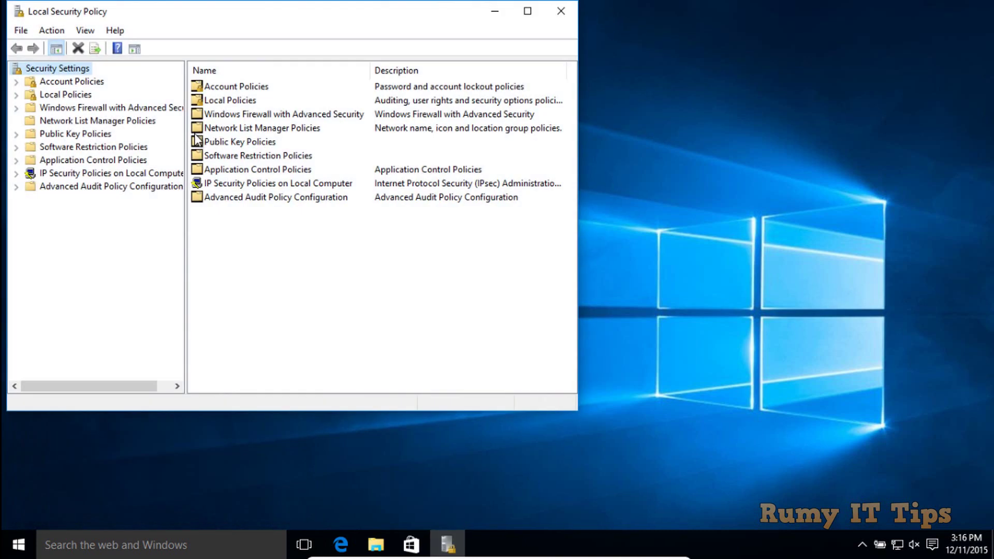
Maximize the console and open Local Policies > Security Options, scrolling to the Interactive logon message policies
{"action": "left_click", "coordinate": [536, 12]}
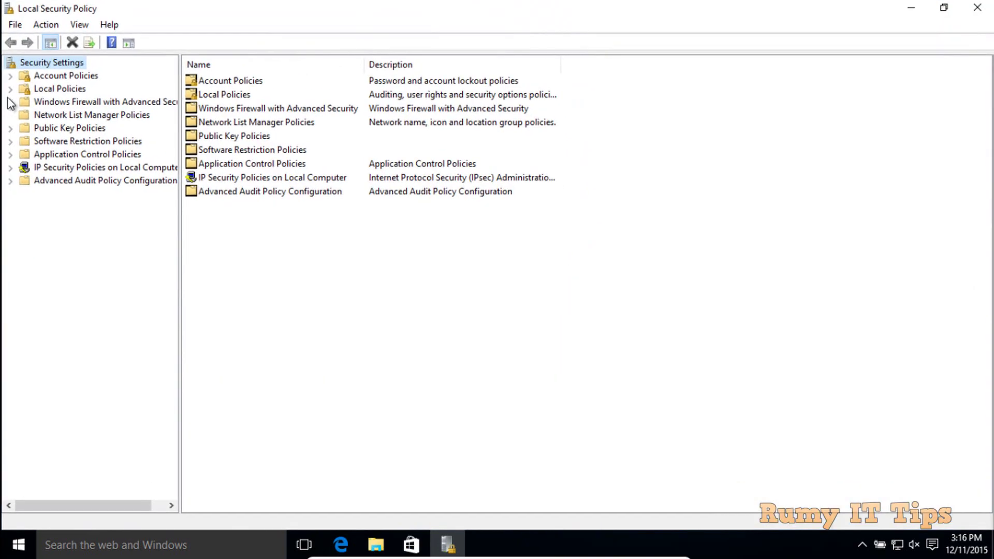
{"action": "left_click", "coordinate": [10, 89]}
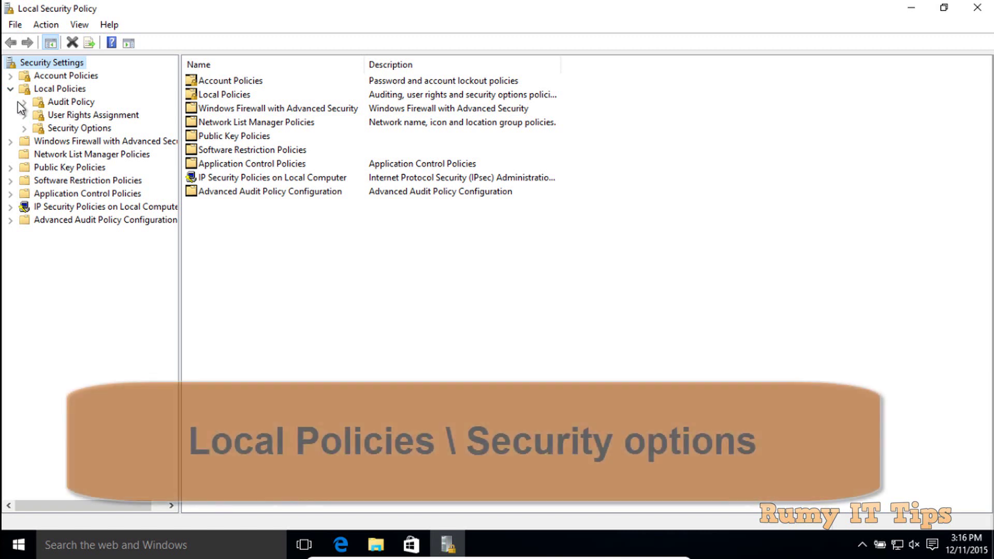
{"action": "left_click", "coordinate": [63, 133]}
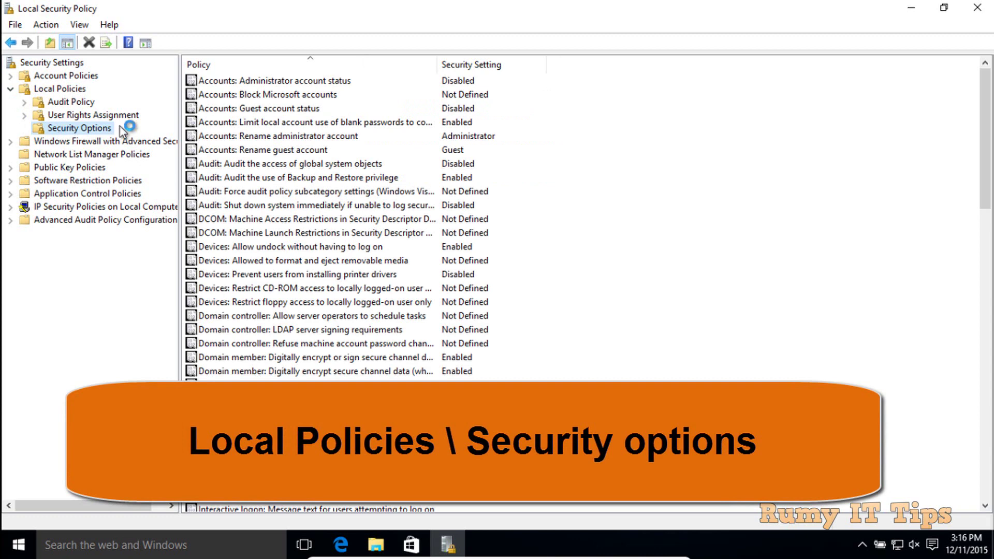
{"action": "double_click", "coordinate": [437, 64]}
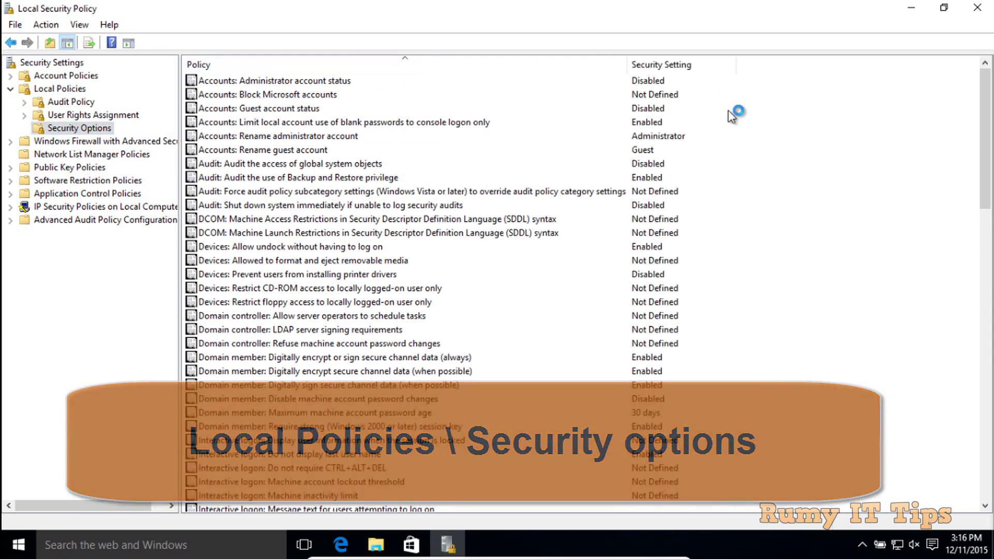
{"action": "left_click_drag", "start_coordinate": [987, 91], "coordinate": [986, 149]}
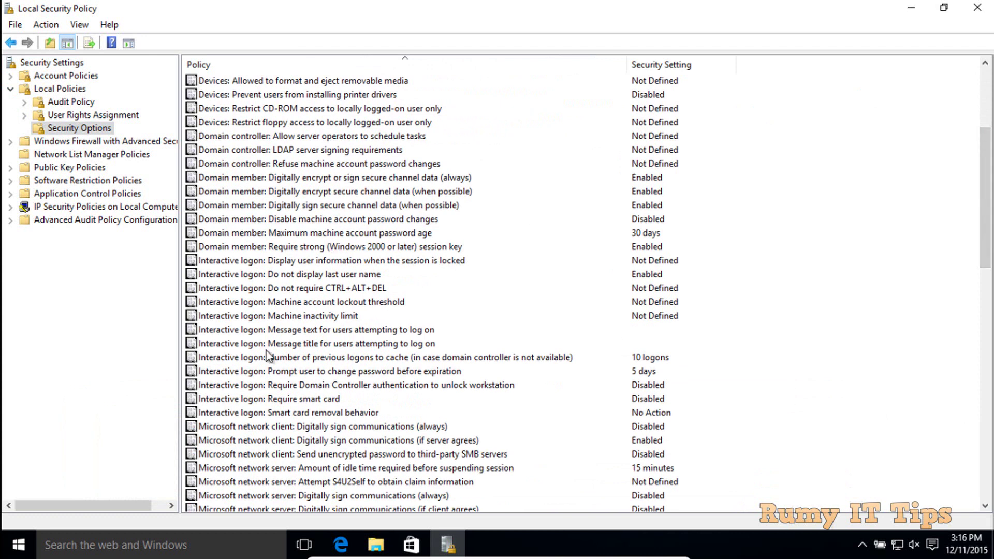
{"action": "left_click", "coordinate": [253, 261]}
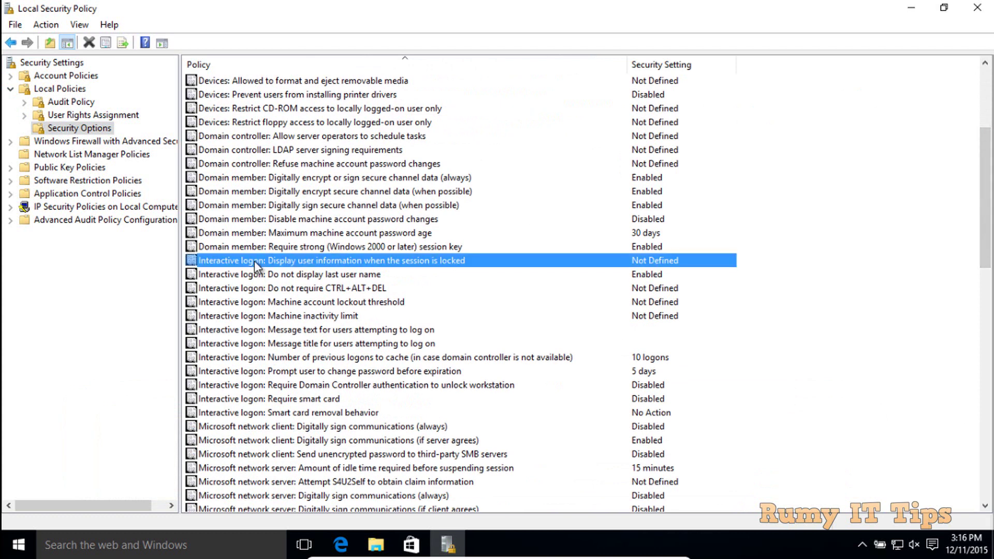
{"action": "key", "text": "Down"}
{"action": "key", "text": "Down"}
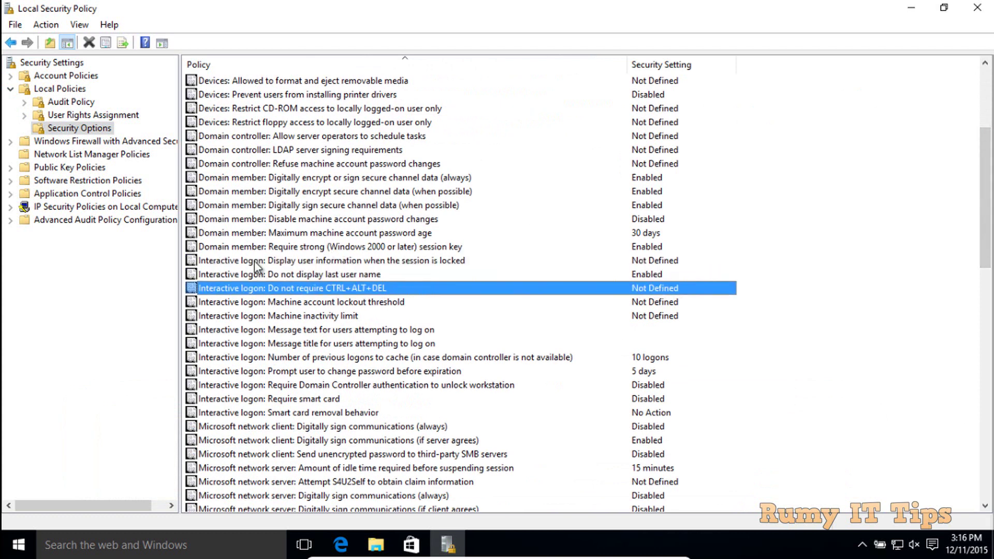
{"action": "key", "text": "Down"}
{"action": "key", "text": "Down"}
{"action": "key", "text": "Down"}
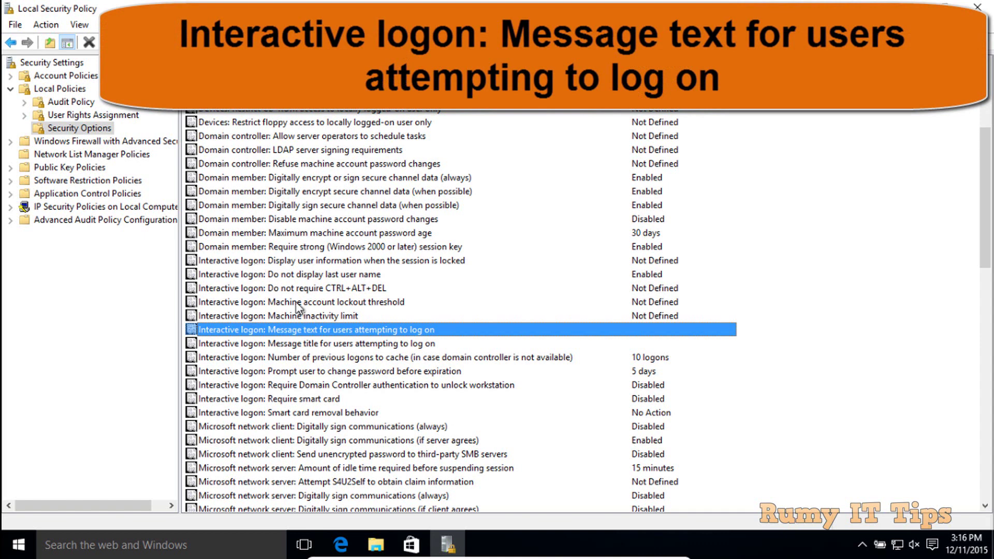
{"action": "left_click", "coordinate": [313, 344]}
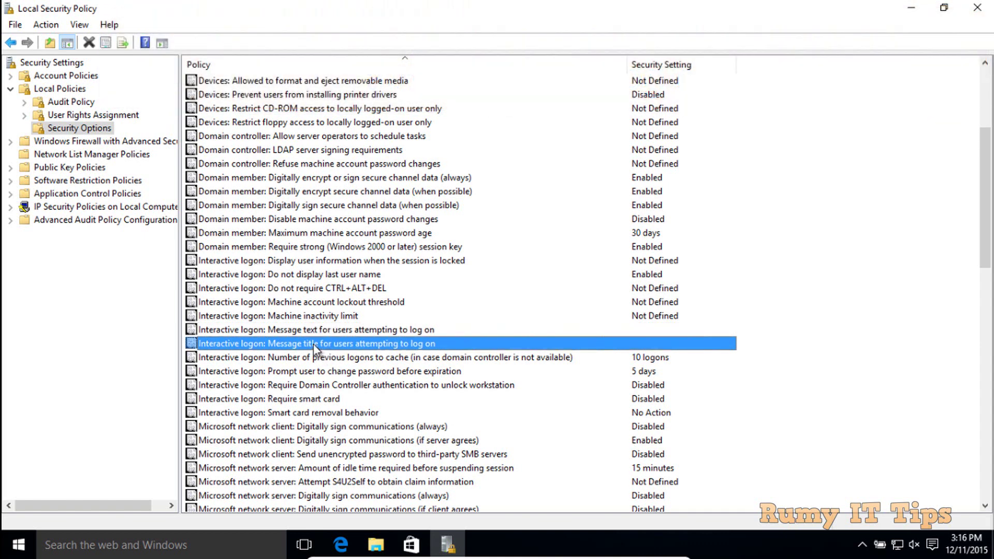
Set 'Interactive logon: Message title for users attempting to log on' to 'This PC belongs to Rumyittips' and apply
{"action": "double_click", "coordinate": [420, 344]}
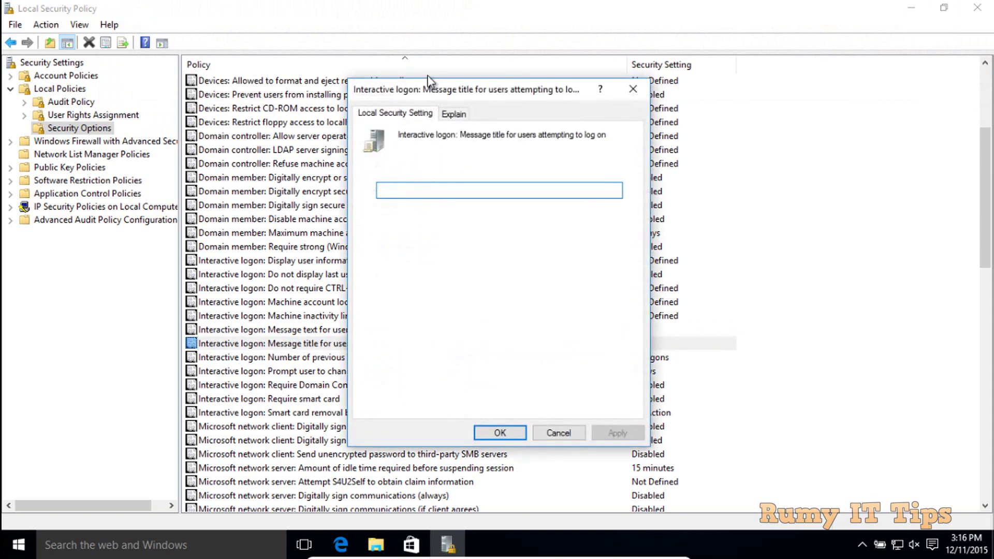
{"action": "left_click_drag", "start_coordinate": [412, 90], "coordinate": [607, 109]}
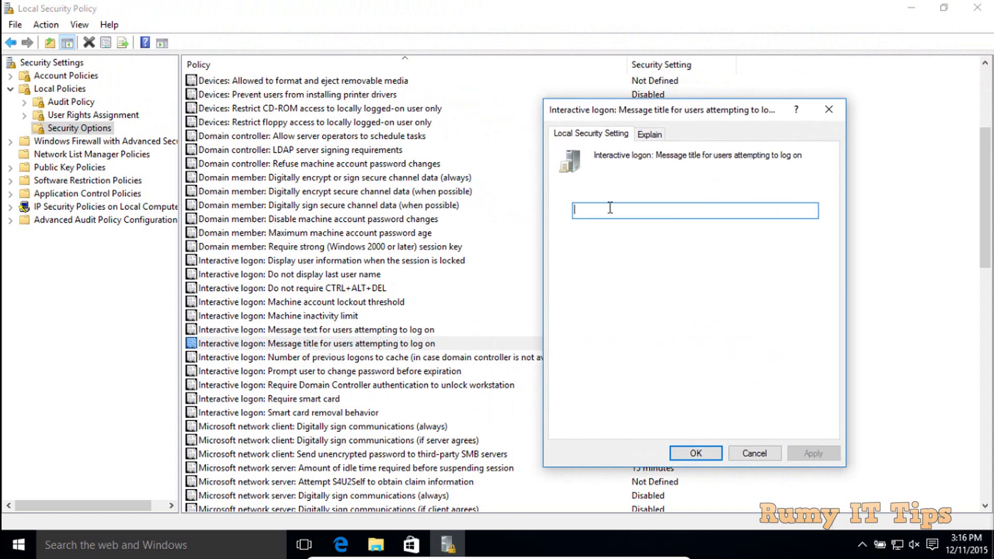
{"action": "type", "text": "T"}
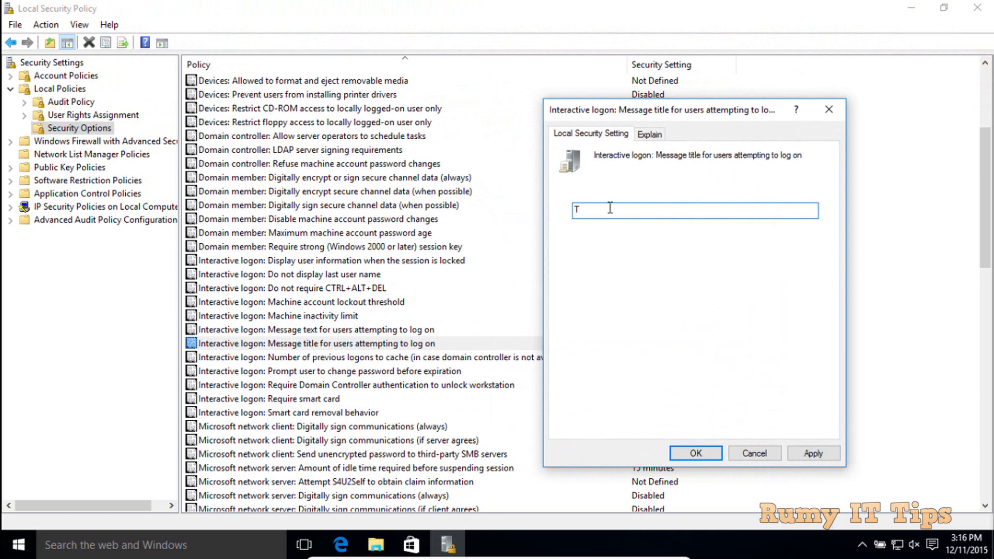
{"action": "key", "text": "BackSpace"}
{"action": "type", "text": "Only"}
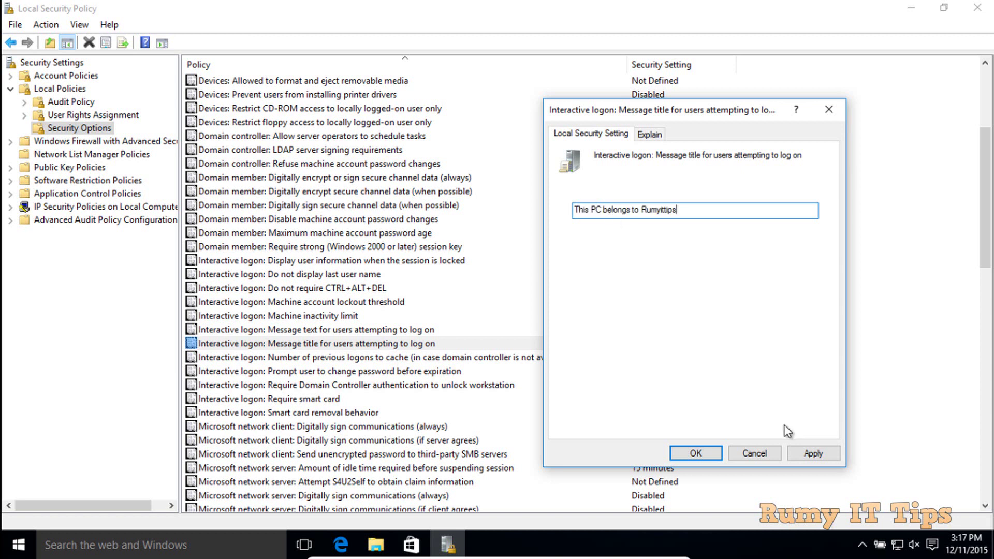
{"action": "left_click", "coordinate": [804, 452]}
{"action": "left_click", "coordinate": [716, 454]}
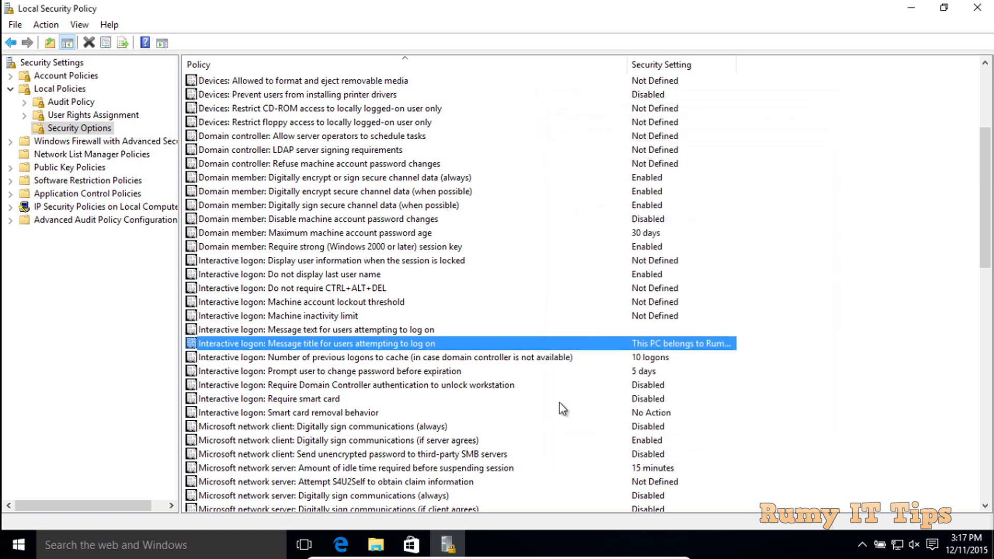
Set the logon message text policy to 'Please don't make any chnages in the system settings.' and apply
{"action": "double_click", "coordinate": [364, 330]}
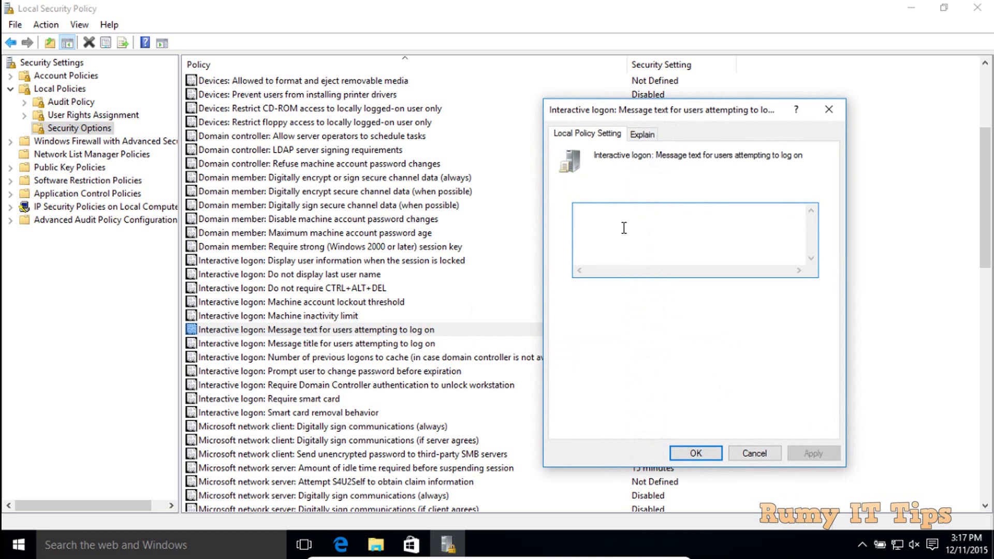
{"action": "type", "text": "Please"}
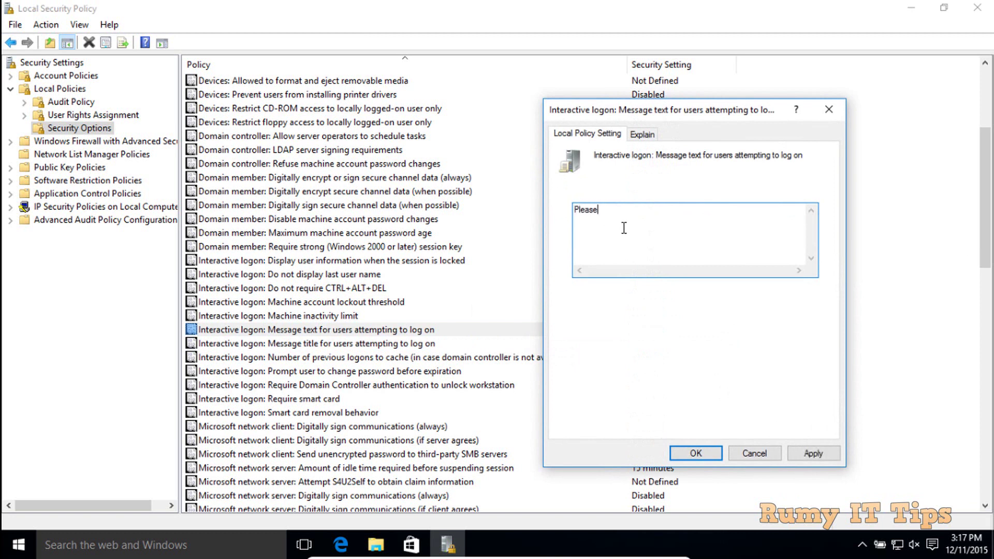
{"action": "type", "text": " don't make any chnages in the"}
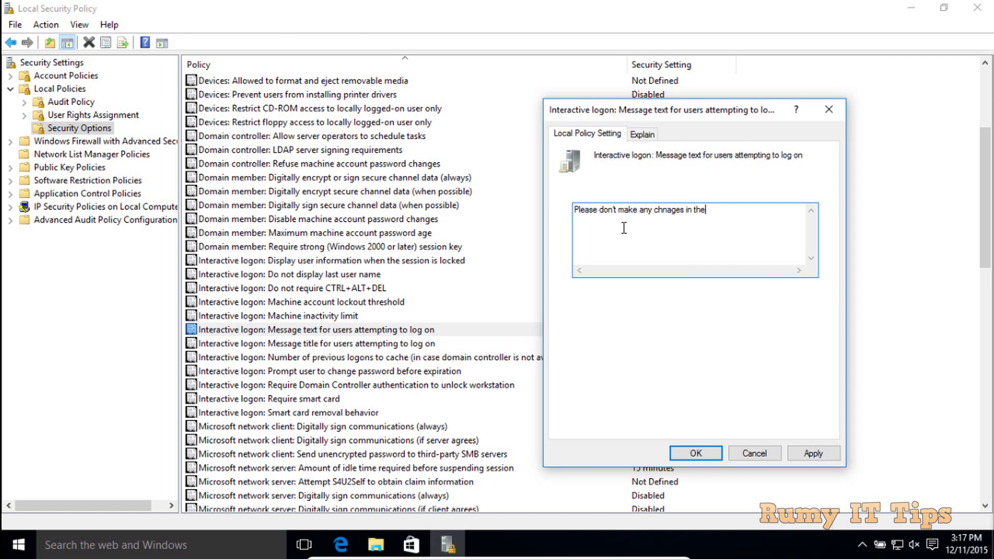
{"action": "type", "text": " stystem settings."}
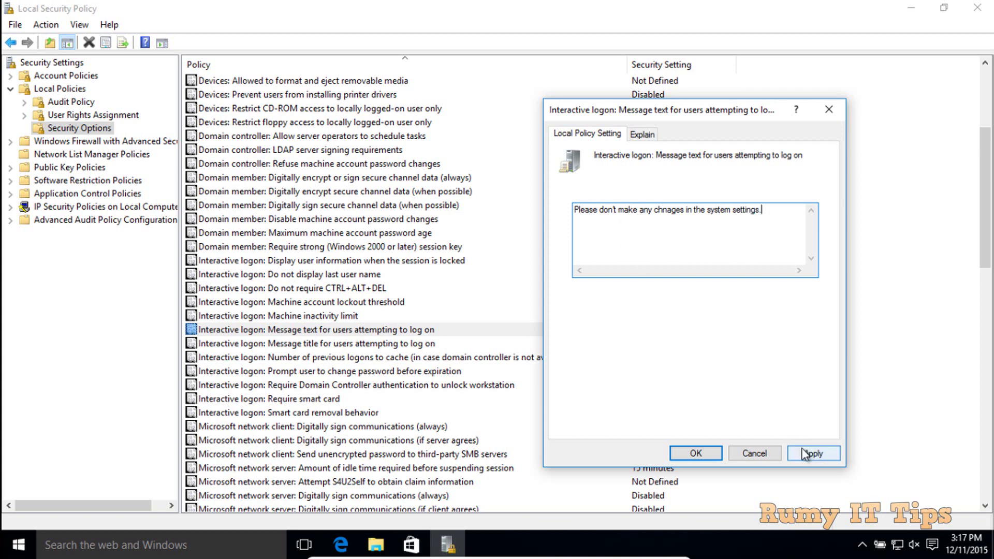
{"action": "left_click", "coordinate": [834, 448]}
{"action": "left_click", "coordinate": [694, 453]}
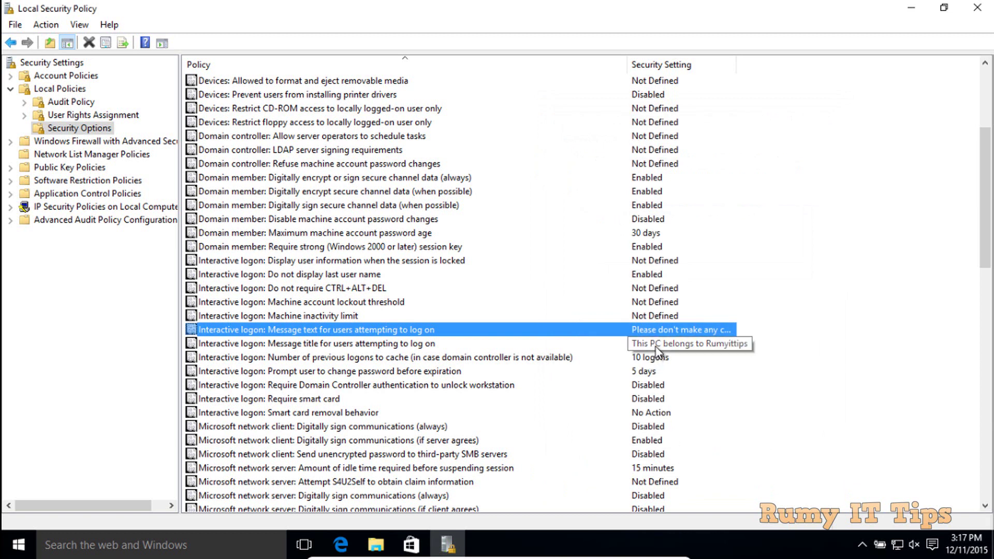
Exit Local Security Policy via File > Exit and open the Start button's context menu
{"action": "left_click", "coordinate": [16, 24]}
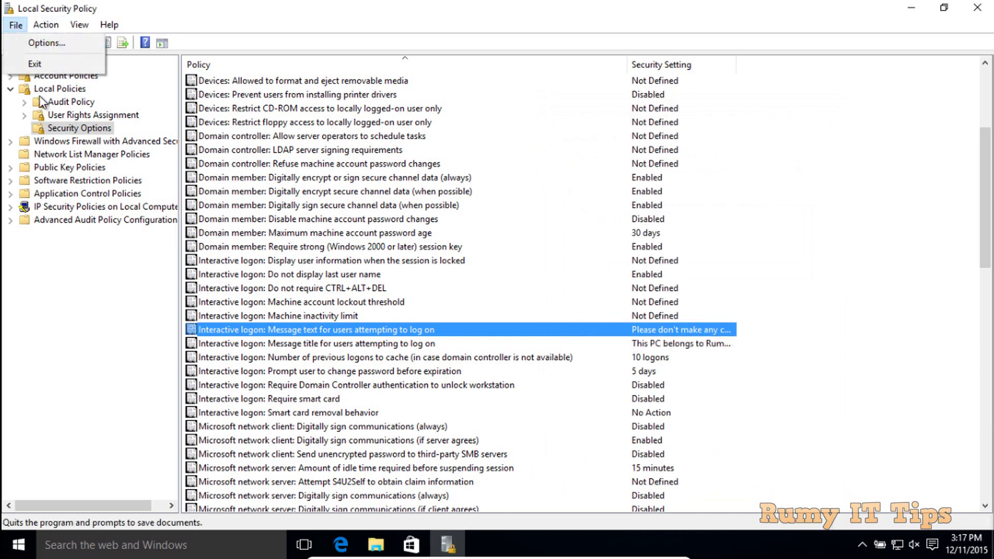
{"action": "left_click", "coordinate": [36, 64]}
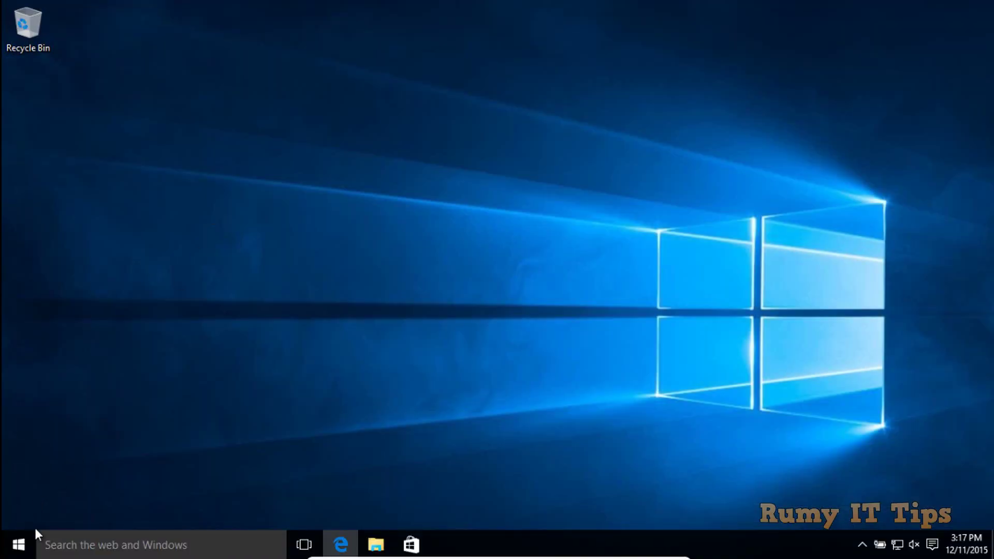
{"action": "right_click", "coordinate": [34, 529]}
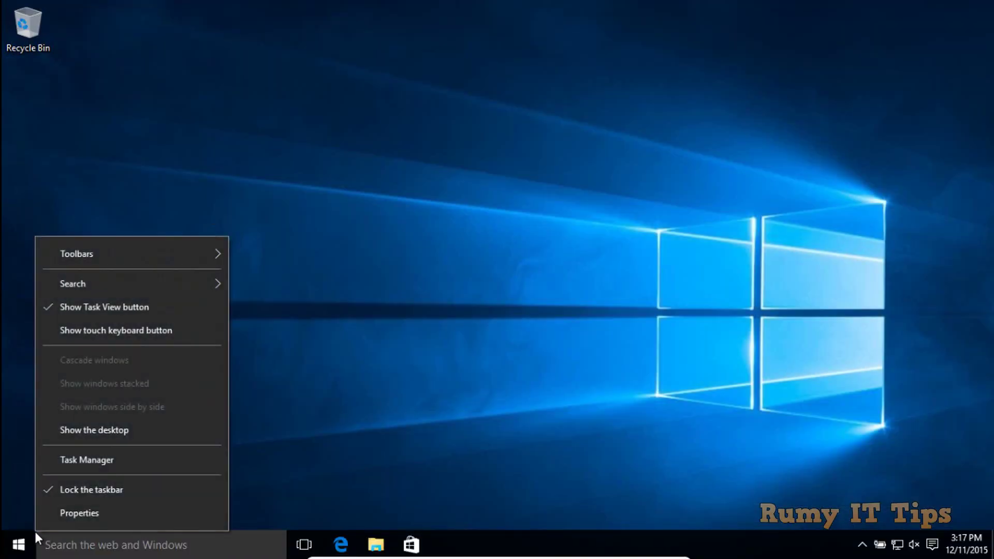
{"action": "left_click", "coordinate": [130, 459]}
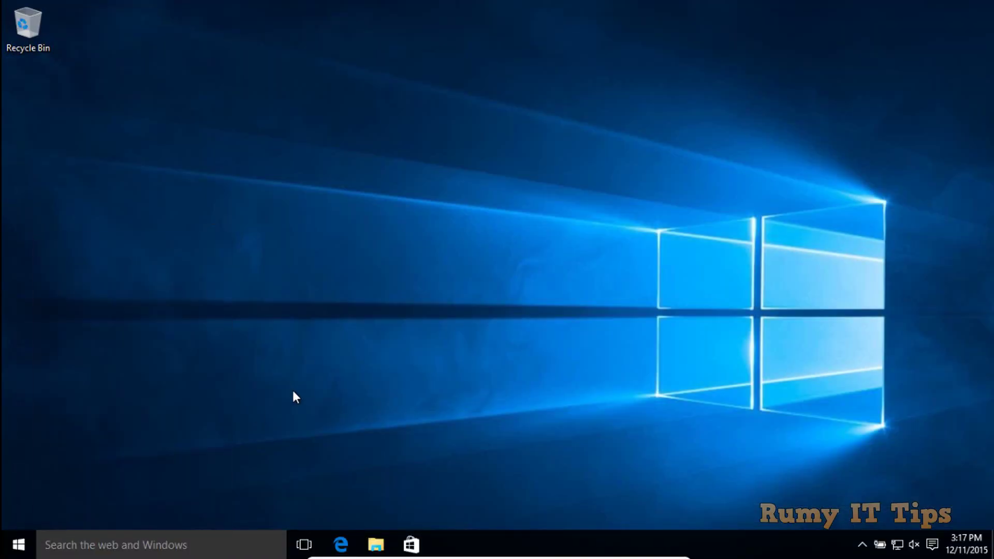
{"action": "right_click", "coordinate": [33, 542]}
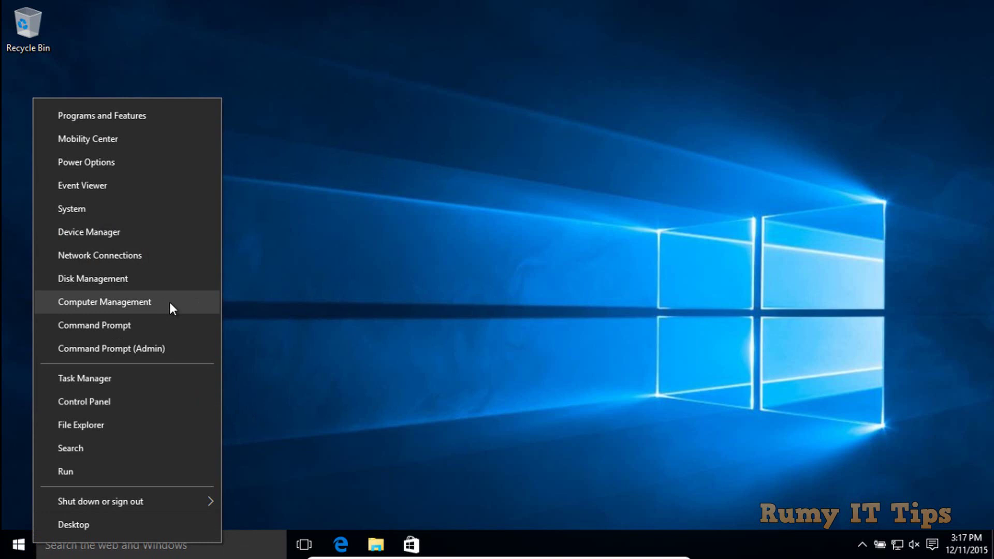
Run gpupdate /force in an administrator Command Prompt
{"action": "key", "text": "a"}
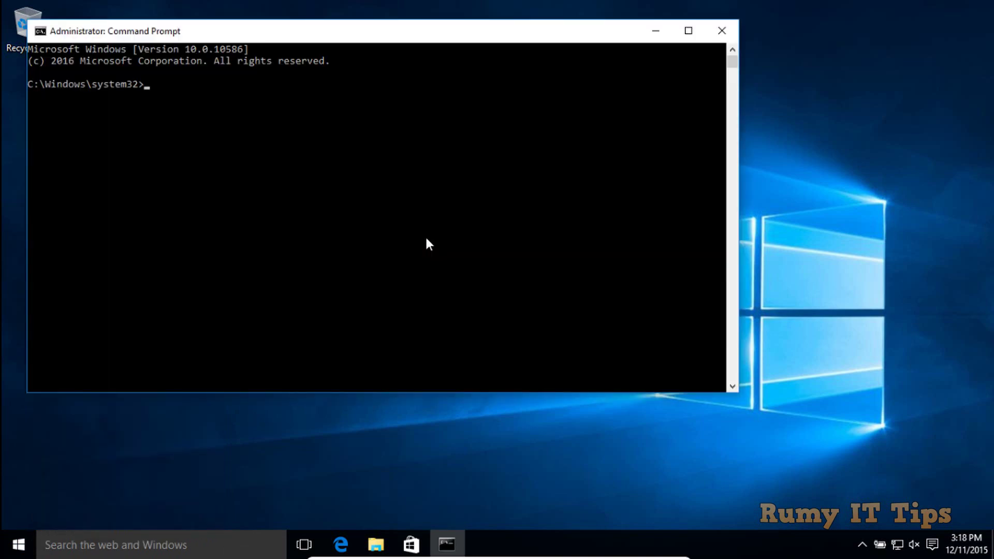
{"action": "type", "text": "gpupdate"}
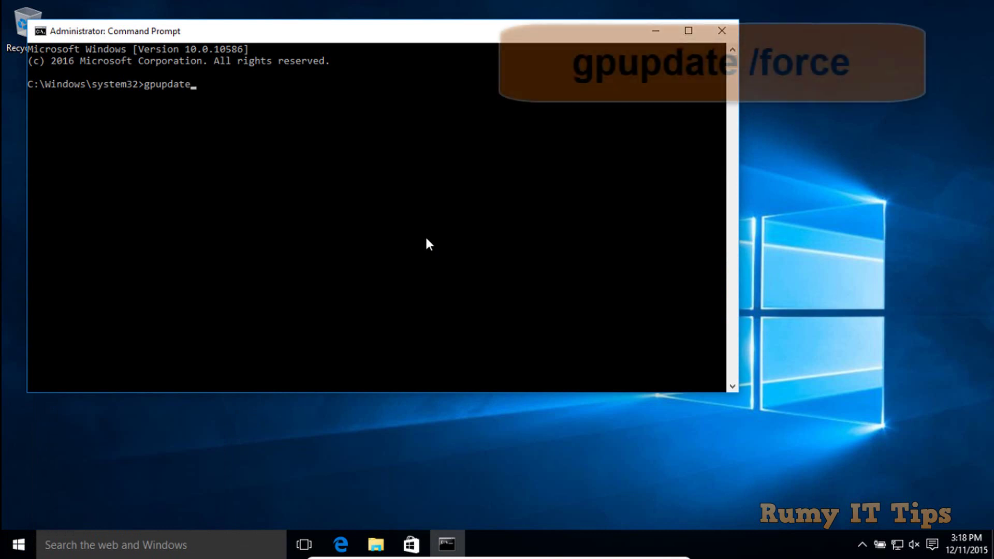
{"action": "type", "text": " /fo"}
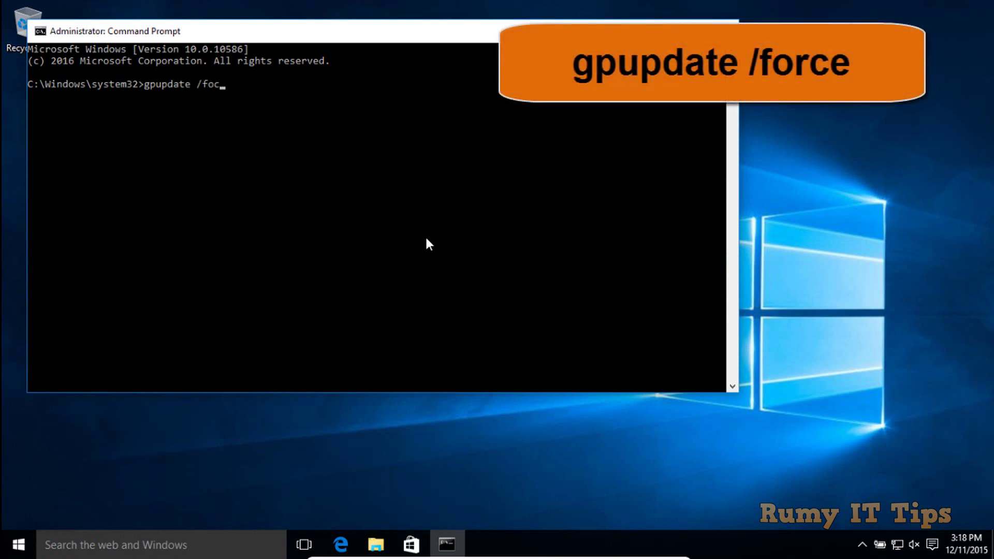
{"action": "type", "text": "rce"}
{"action": "key", "text": "Return"}
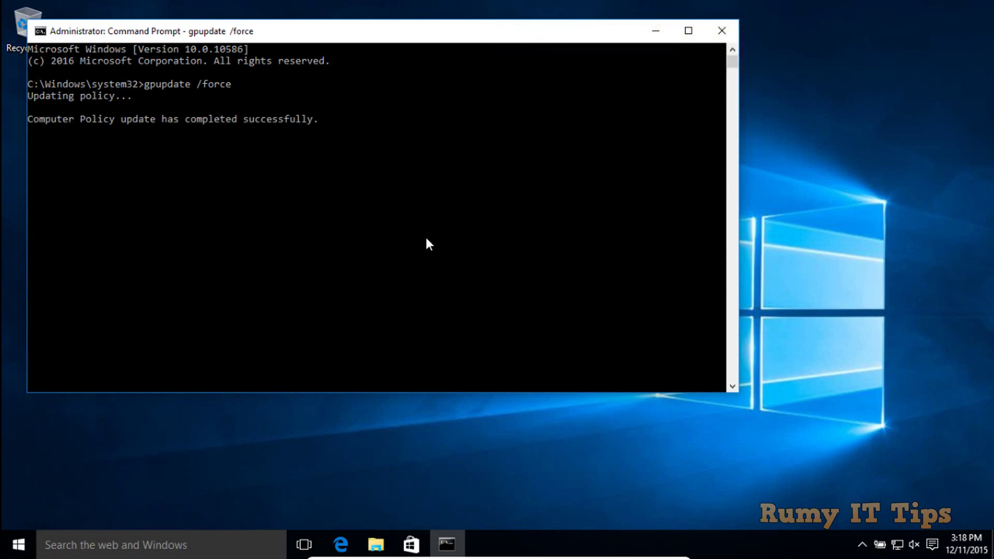
Close Command Prompt, restart the PC to see the logon notice, then launch regedit
{"action": "left_click", "coordinate": [720, 31]}
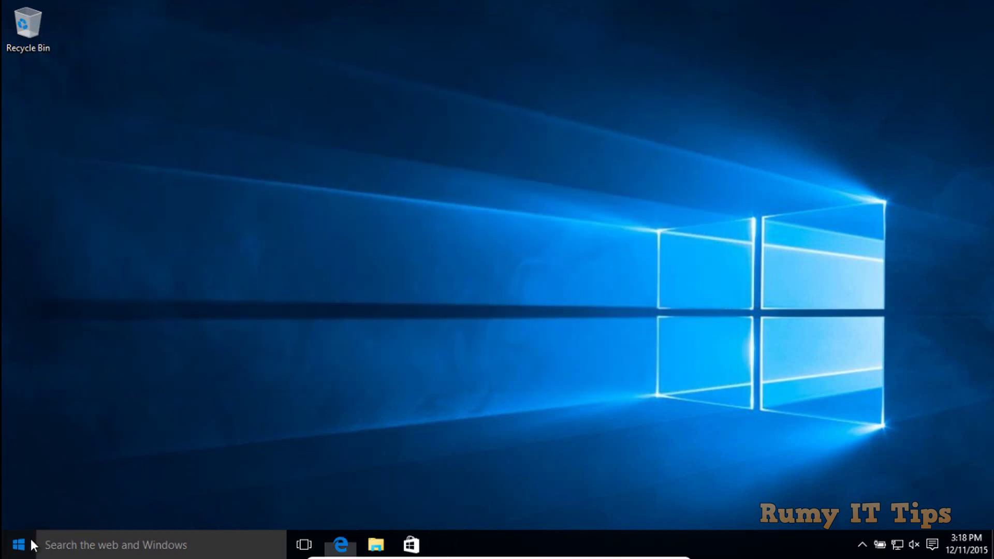
{"action": "left_click", "coordinate": [31, 540]}
{"action": "left_click", "coordinate": [95, 495]}
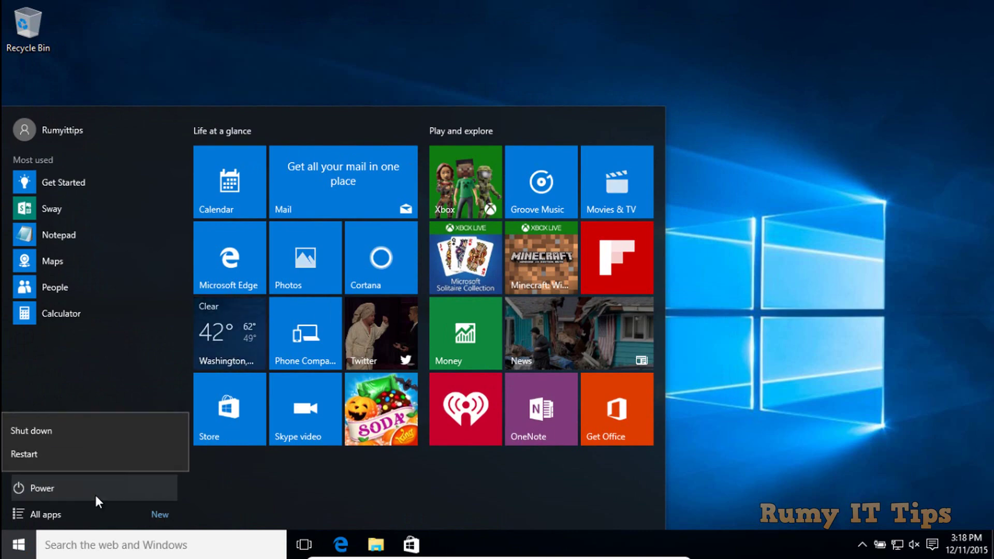
{"action": "left_click", "coordinate": [64, 451]}
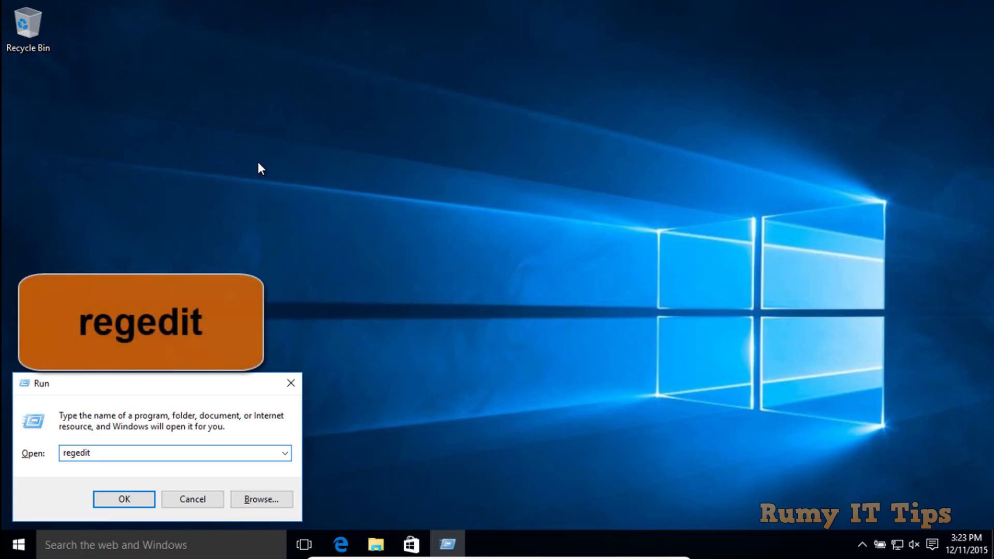
{"action": "key", "text": "Return"}
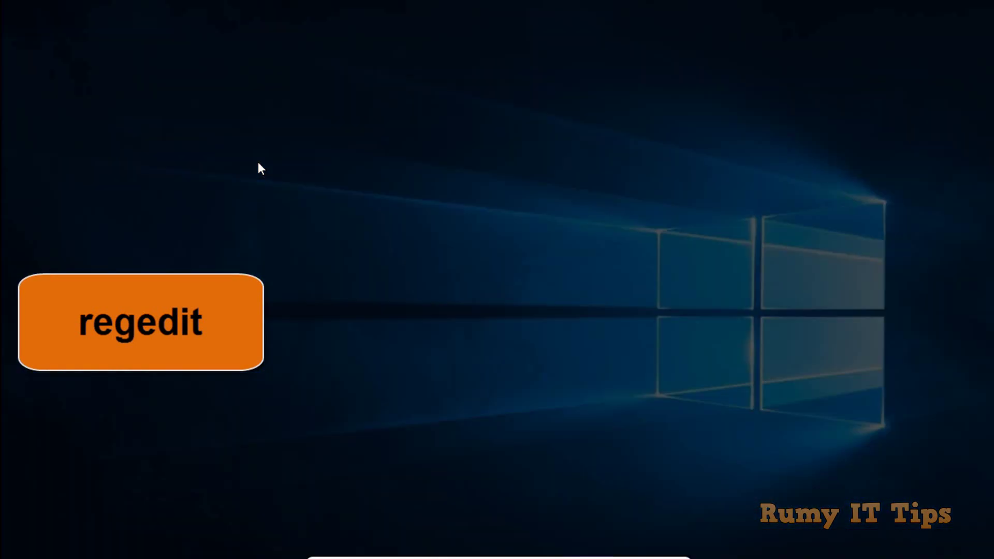
Allow Registry Editor at the UAC prompt and expand HKEY_LOCAL_MACHINE > SOFTWARE
{"action": "left_click", "coordinate": [571, 291]}
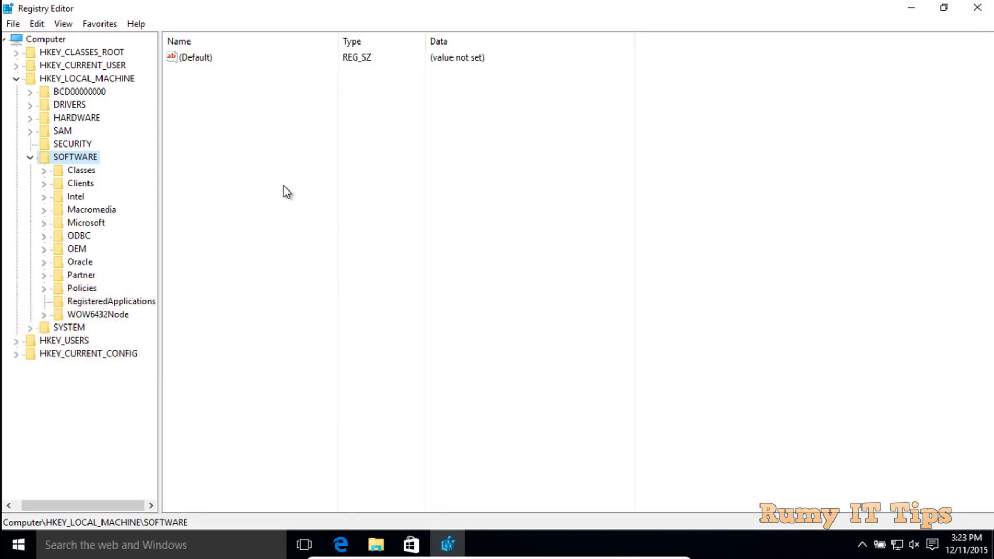
{"action": "left_click", "coordinate": [27, 159]}
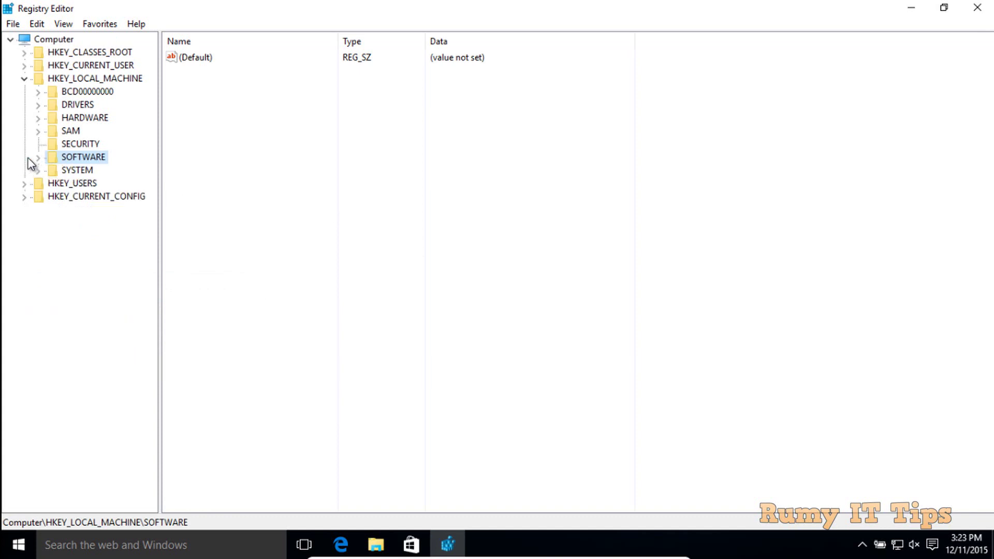
{"action": "left_click", "coordinate": [25, 79]}
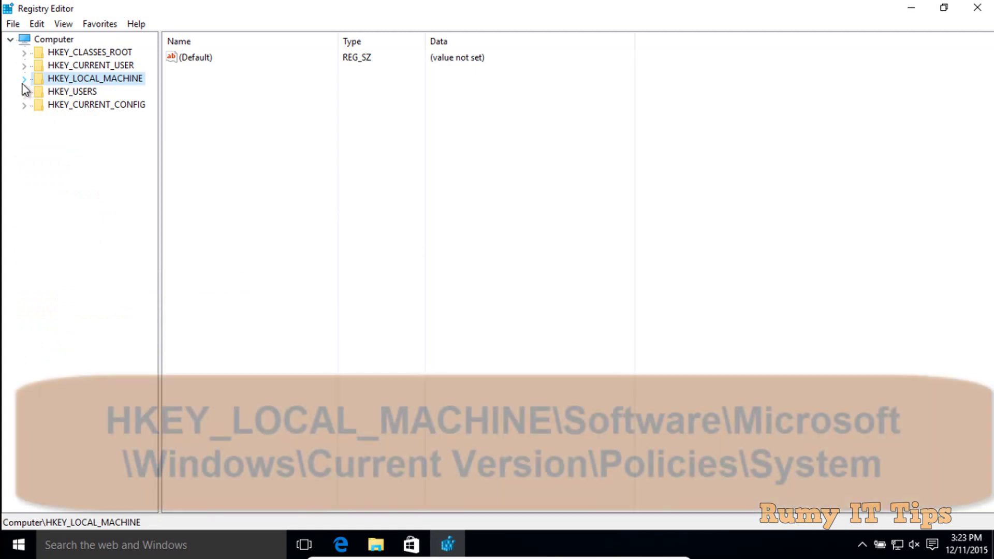
{"action": "left_click", "coordinate": [23, 82]}
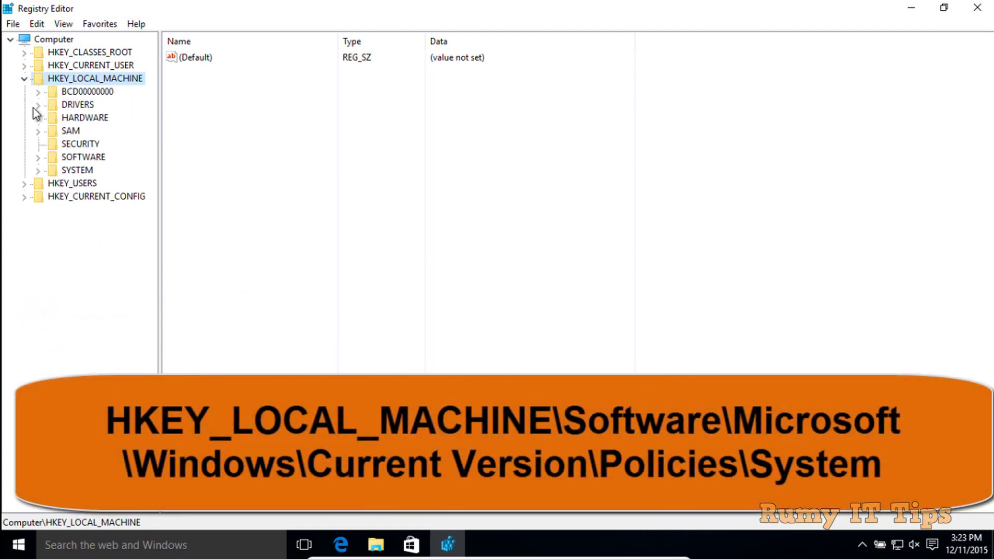
{"action": "left_click", "coordinate": [39, 157]}
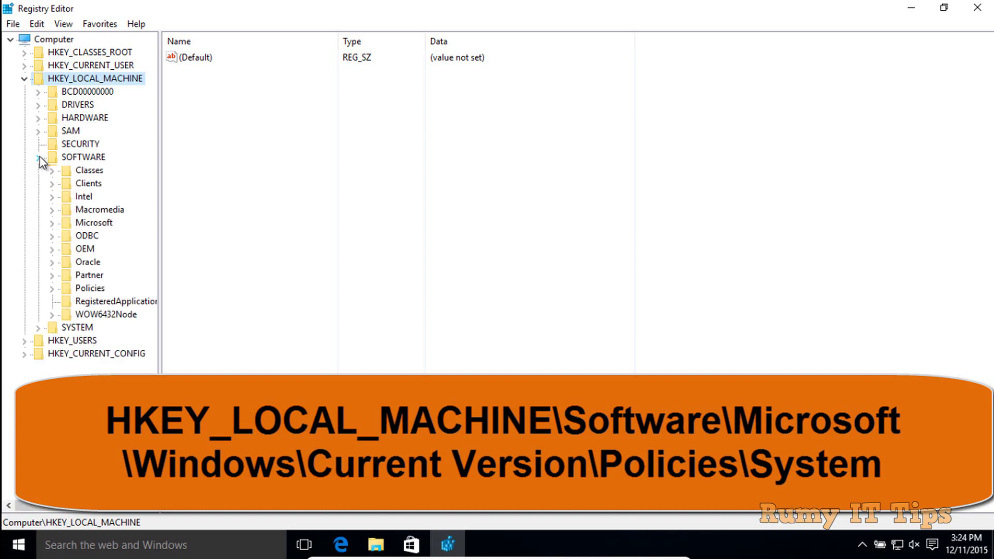
Navigate to Microsoft\Windows\CurrentVersion\Policies\System to list its values
{"action": "left_click", "coordinate": [55, 223]}
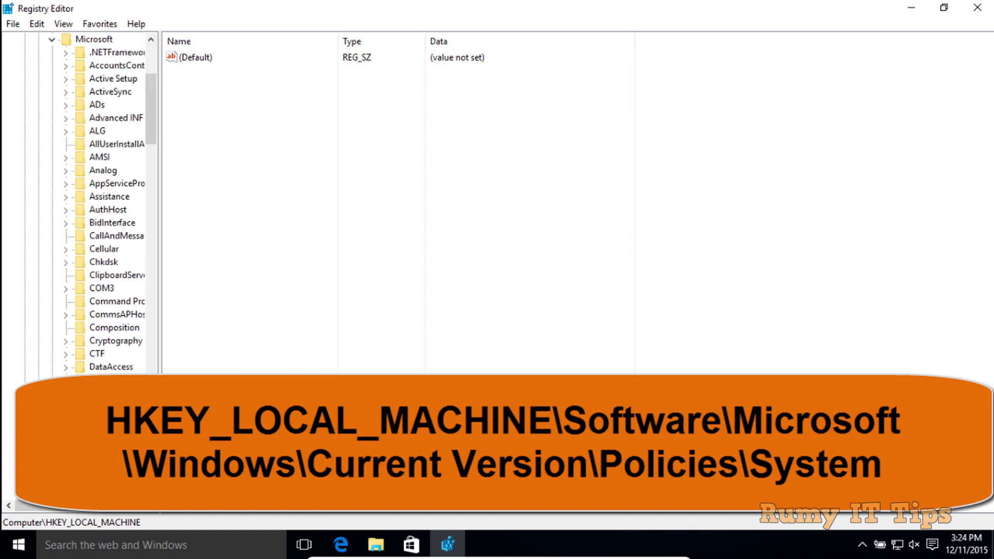
{"action": "left_click_drag", "start_coordinate": [151, 109], "coordinate": [150, 369]}
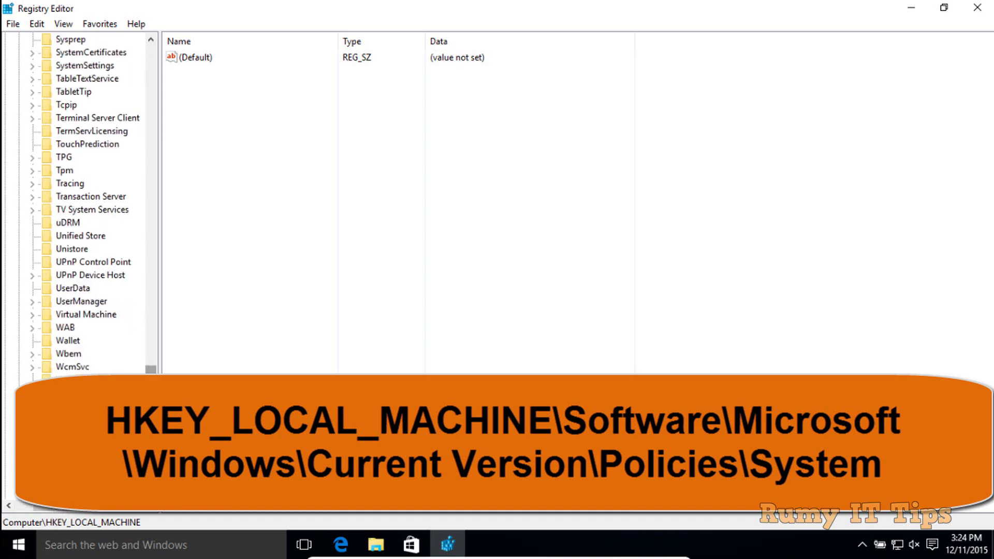
{"action": "left_click", "coordinate": [33, 392]}
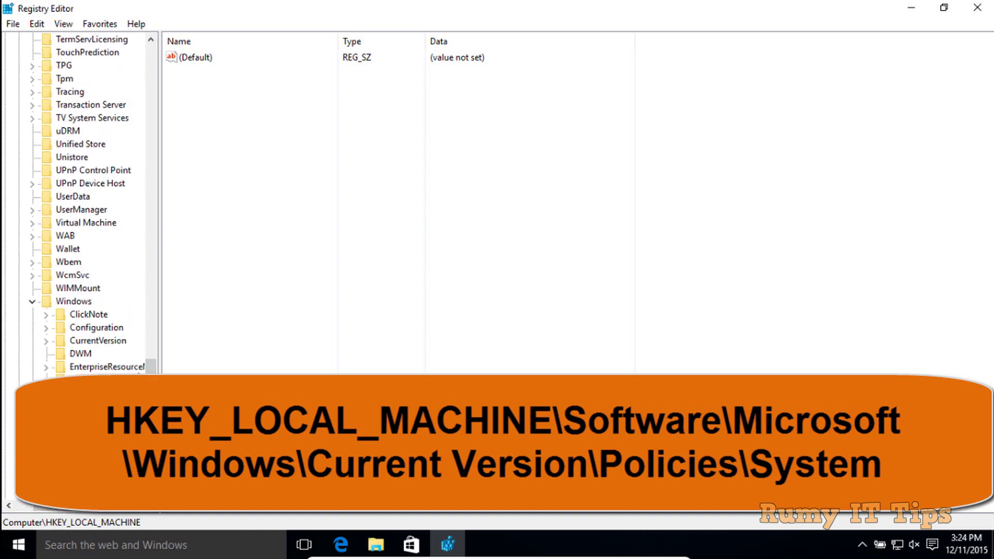
{"action": "left_click", "coordinate": [50, 344]}
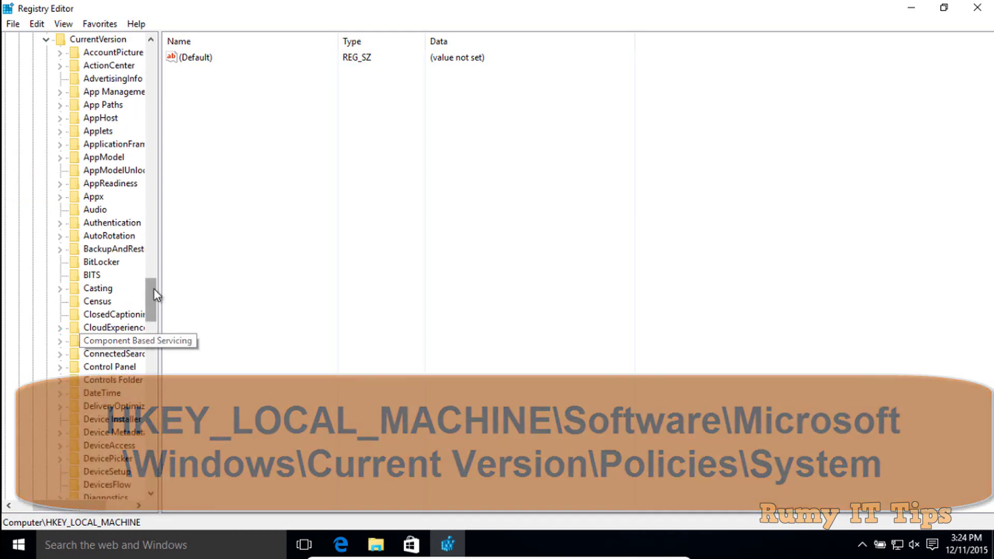
{"action": "left_click_drag", "start_coordinate": [155, 290], "coordinate": [155, 394]}
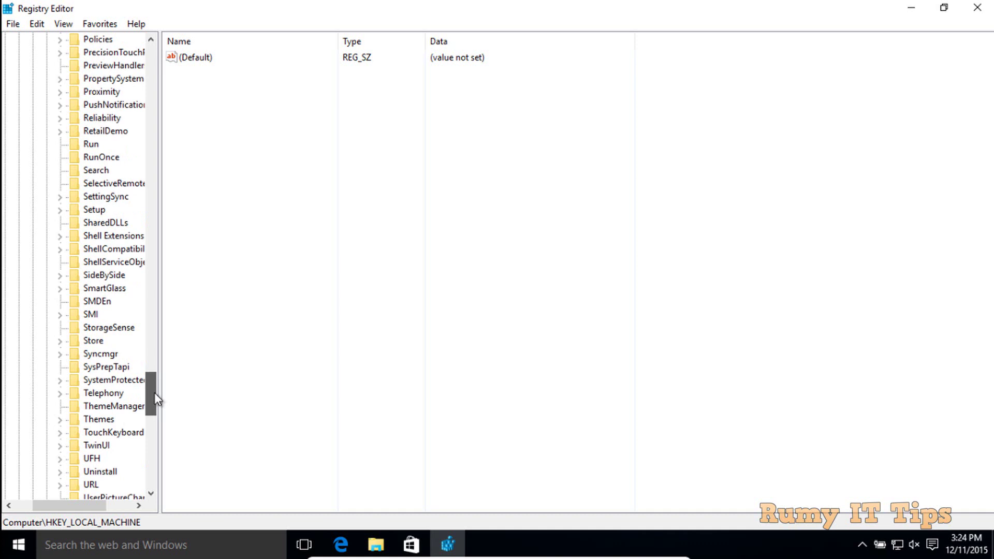
{"action": "left_click_drag", "start_coordinate": [155, 393], "coordinate": [155, 363]}
{"action": "left_click", "coordinate": [60, 327]}
{"action": "left_click_drag", "start_coordinate": [40, 505], "coordinate": [52, 505]}
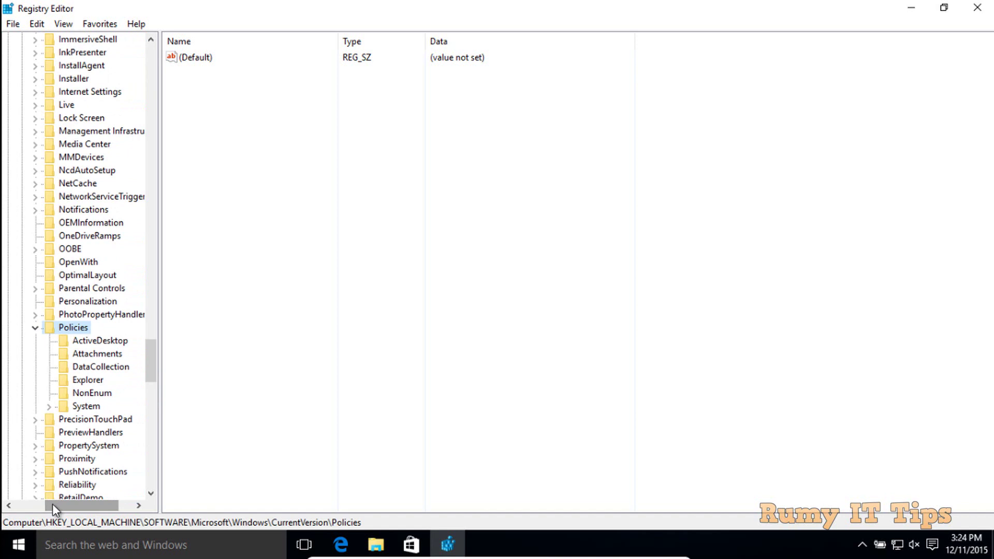
{"action": "left_click", "coordinate": [93, 409]}
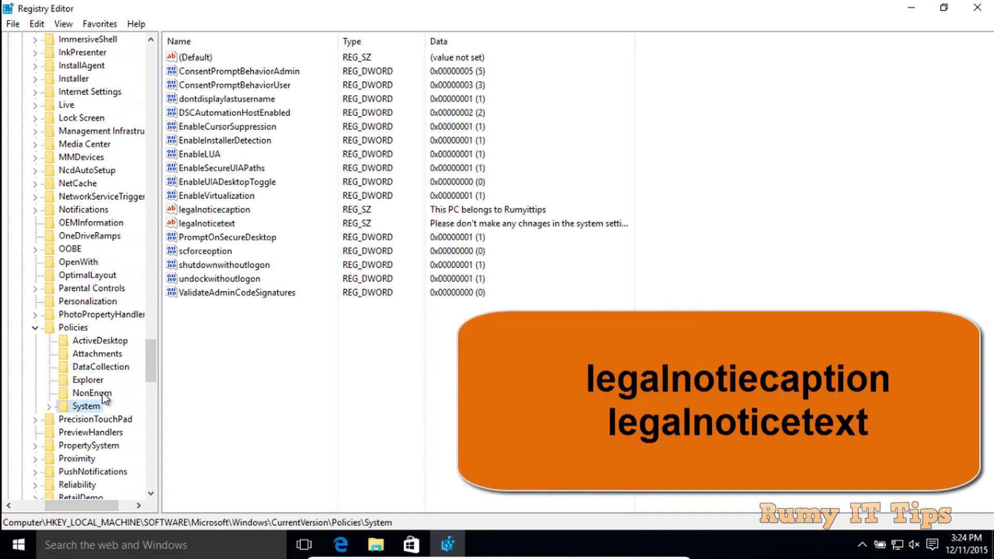
Inspect the legalnoticecaption data unchanged, then open legalnoticetext to check the message
{"action": "left_click", "coordinate": [264, 228]}
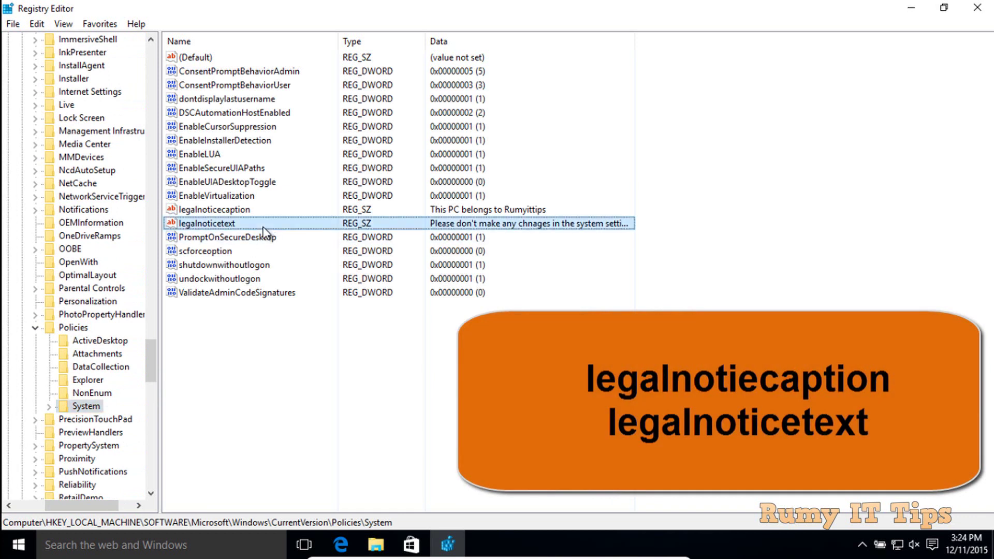
{"action": "double_click", "coordinate": [248, 209]}
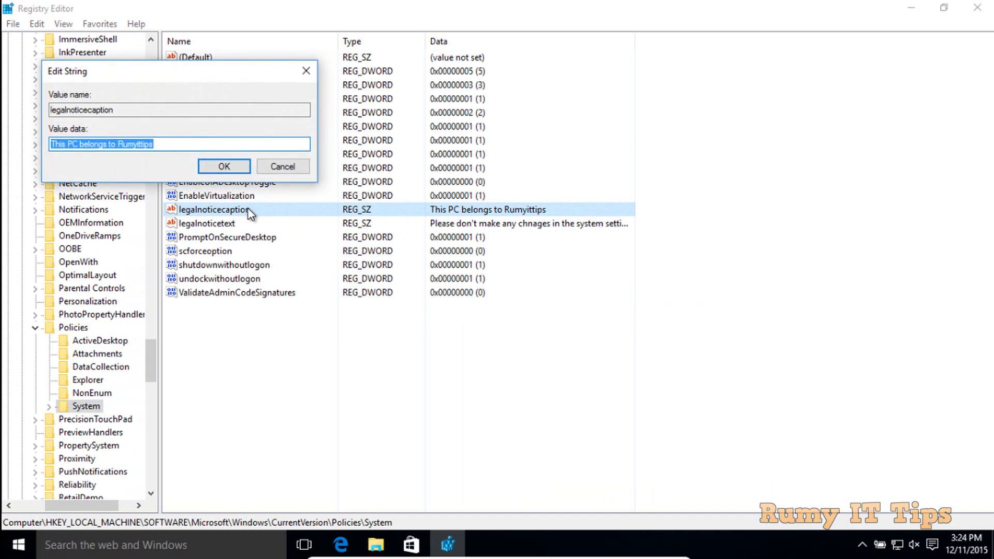
{"action": "left_click", "coordinate": [176, 143]}
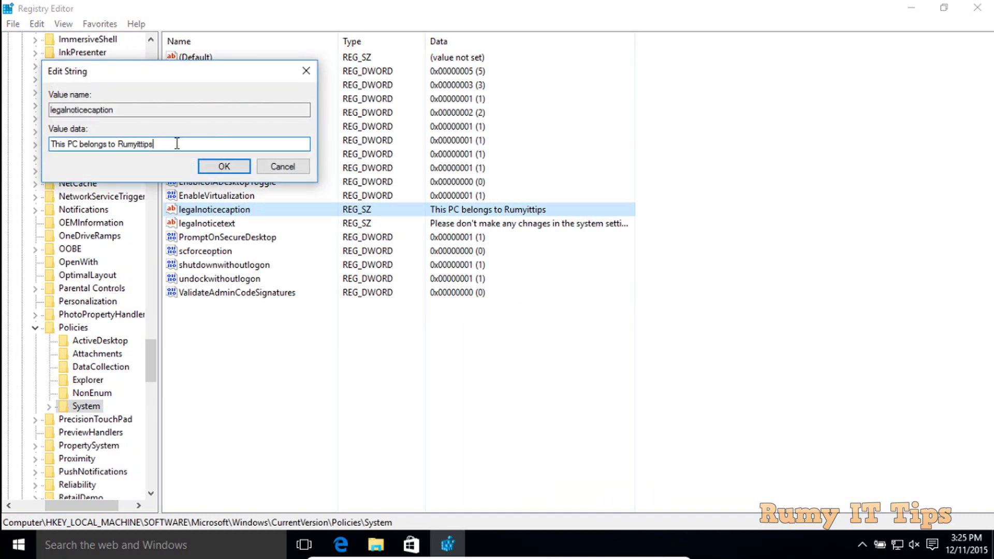
{"action": "left_click", "coordinate": [216, 167]}
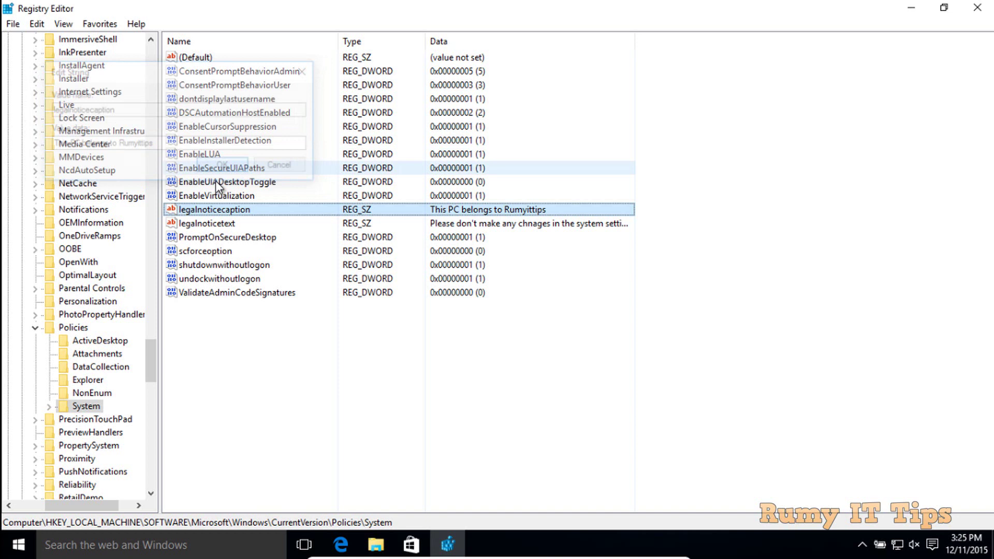
{"action": "double_click", "coordinate": [211, 226]}
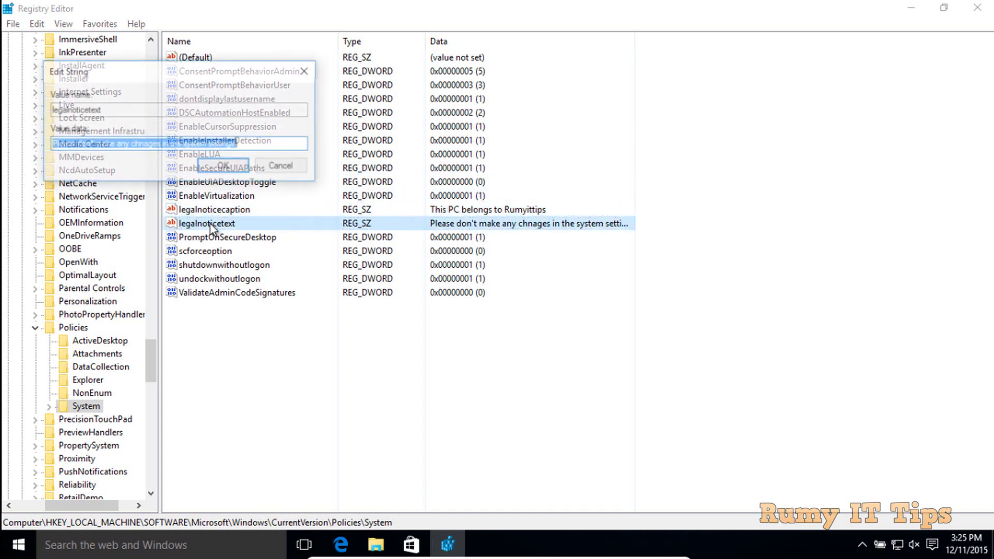